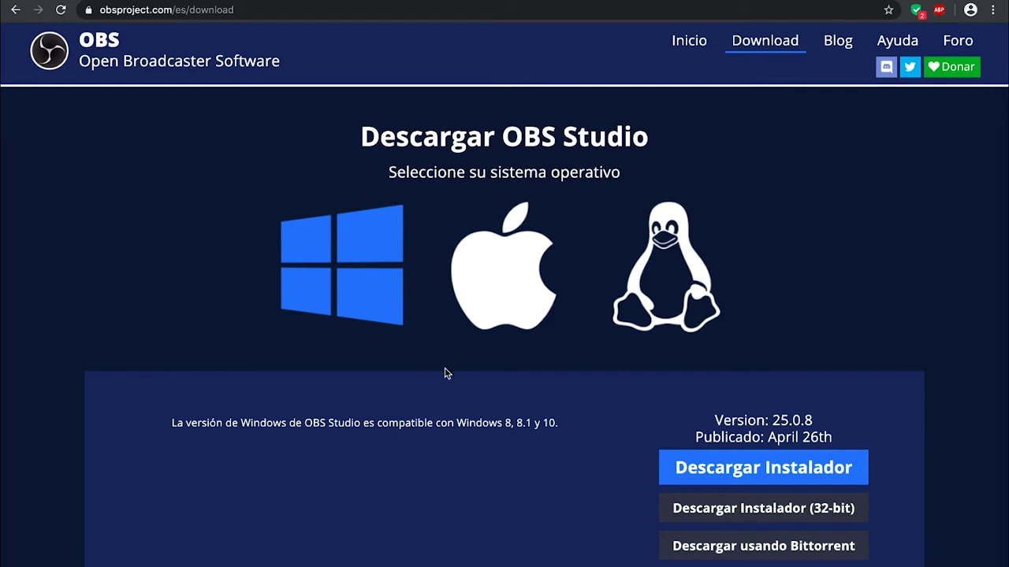
- Download the Windows installer for OBS Studio and run it, allowing it to make changes to the computer
scroll(617, 387, down, 2)
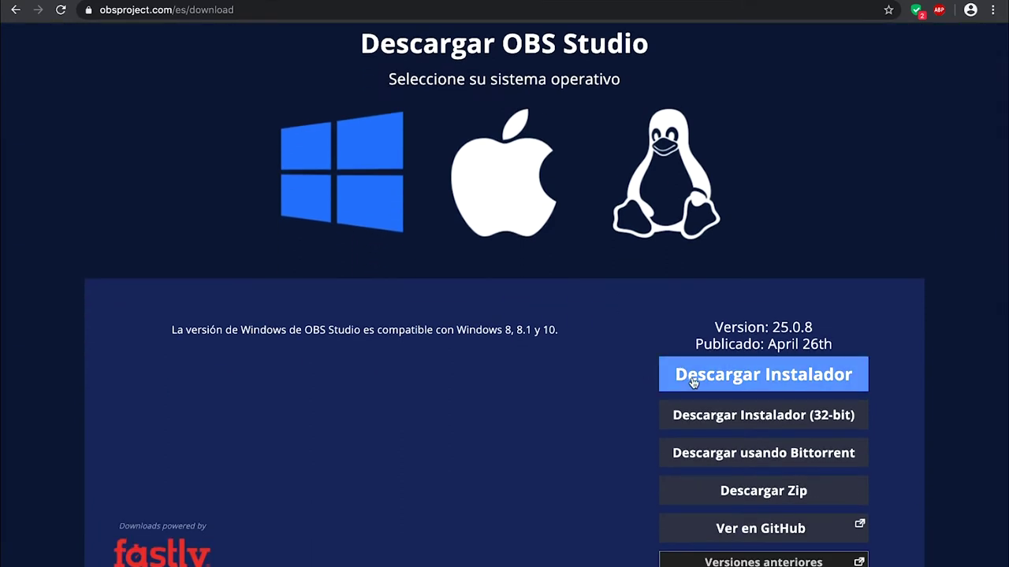
click(693, 382)
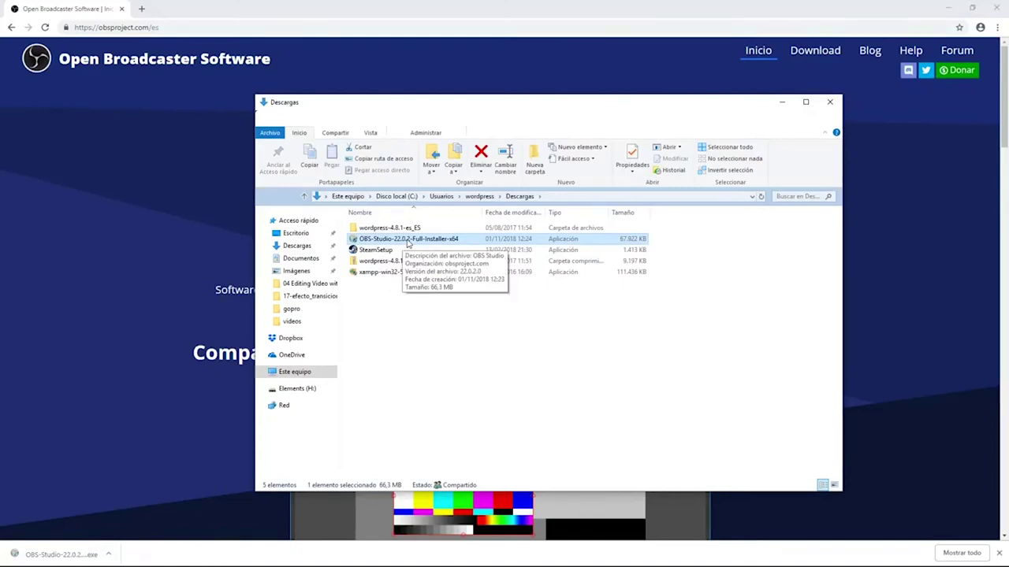
double_click(407, 239)
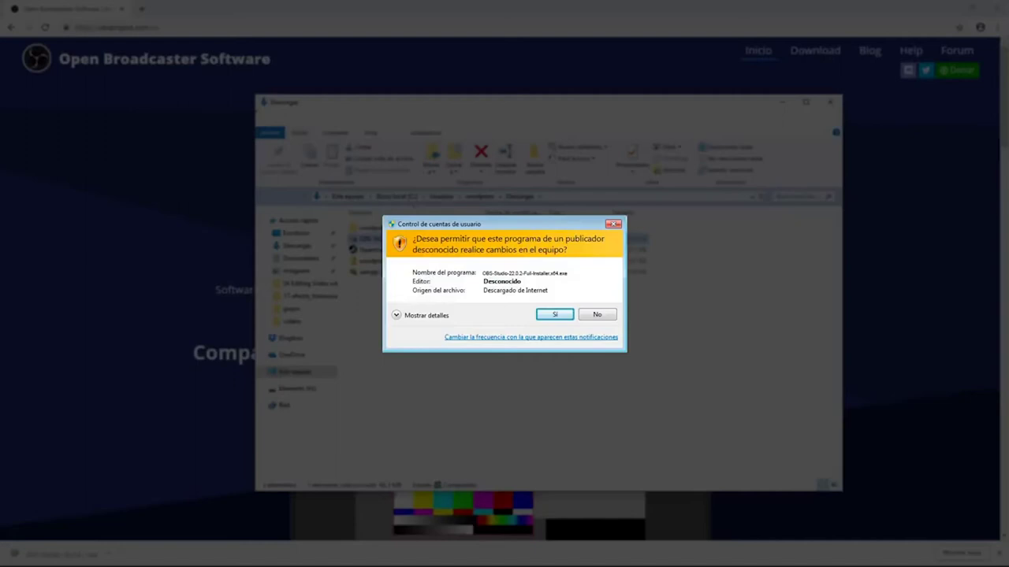
key(Return)
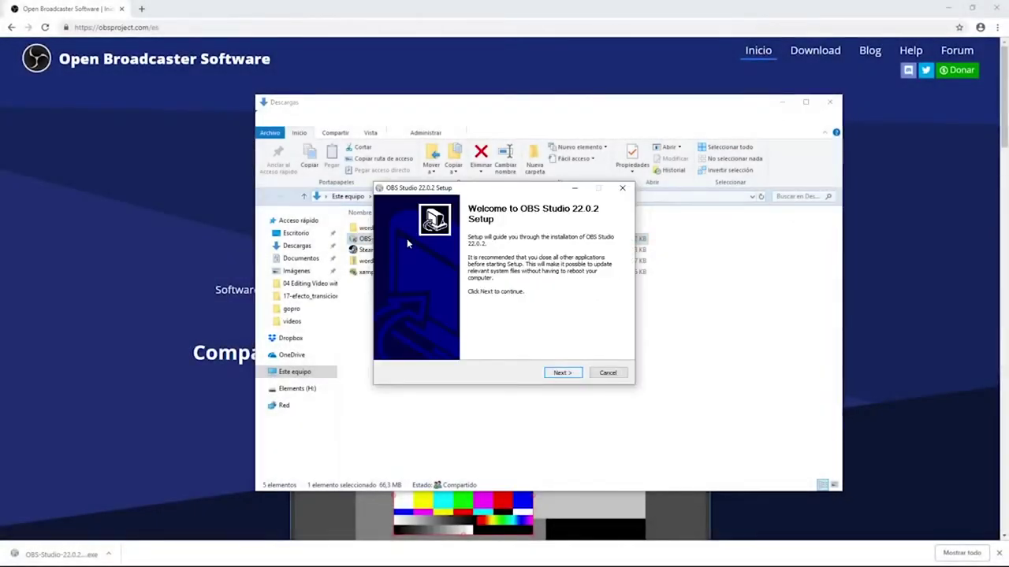
- Accept the license agreement and install OBS Studio in D:\temp\obs-studio\ with the Browser Source plugin
key(Return)
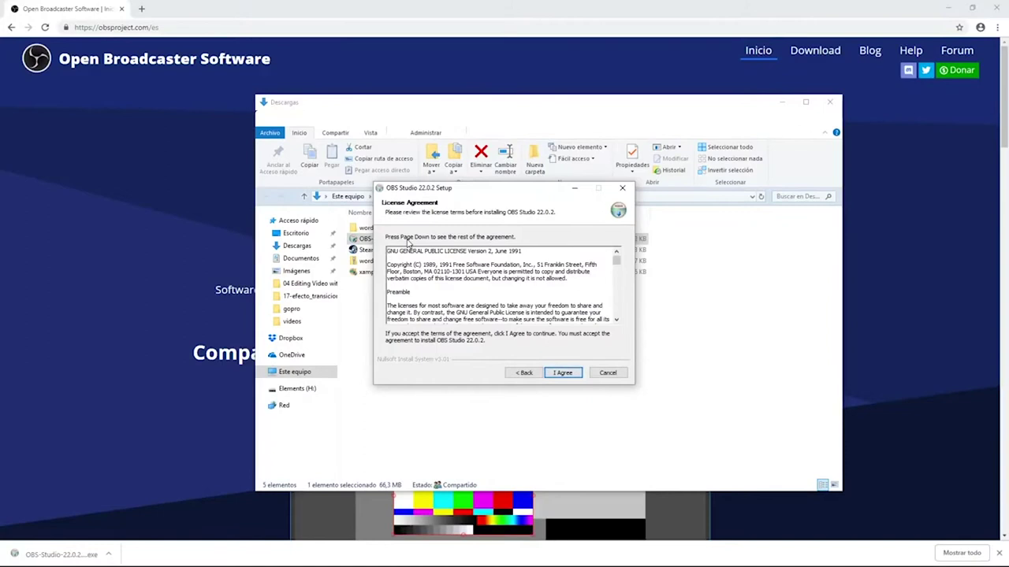
key(Page_Down)
key(Page_Down)
key(Page_Down)
key(Page_Down)
key(Page_Down)
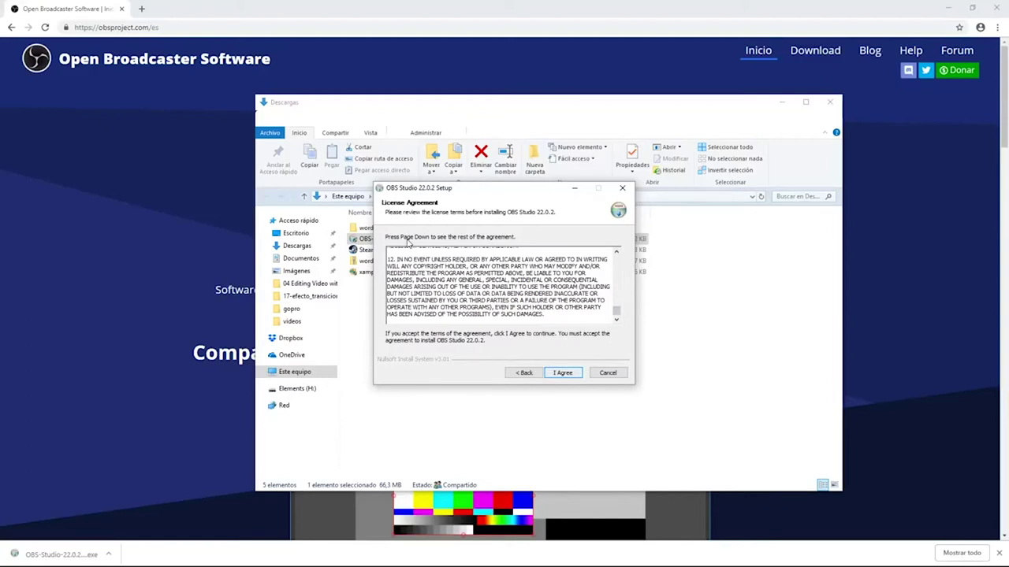
key(Return)
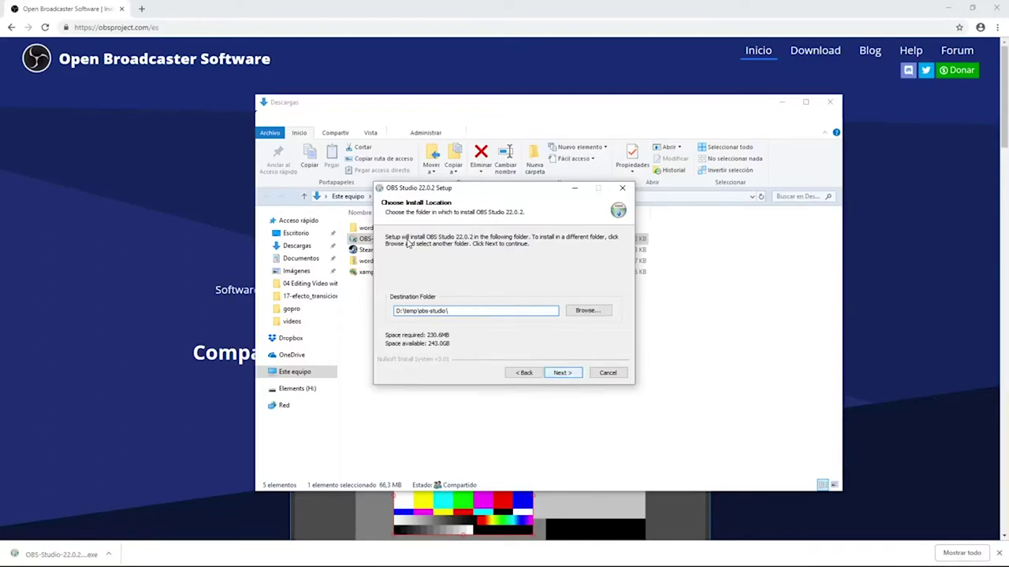
key(Return)
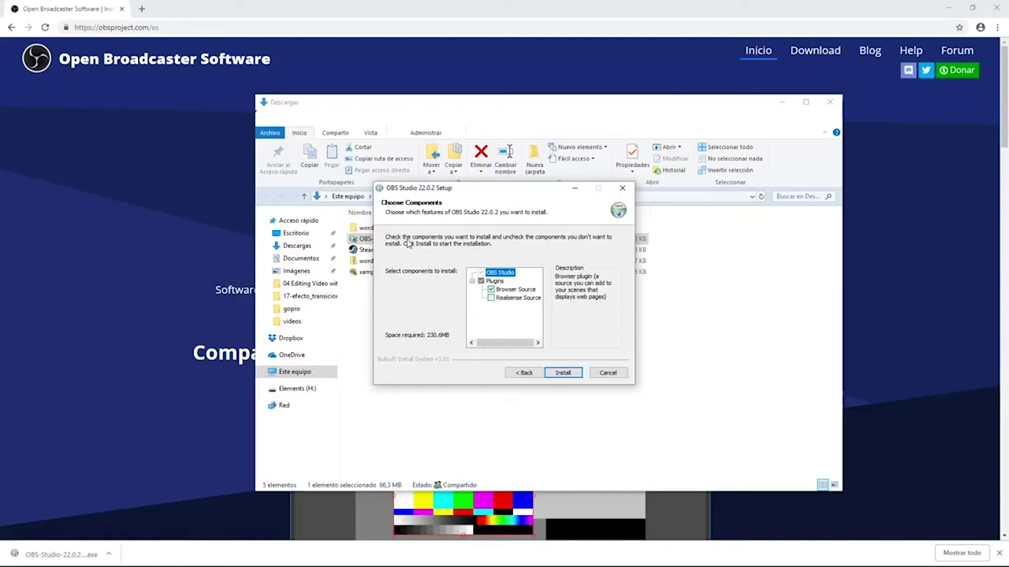
key(Return)
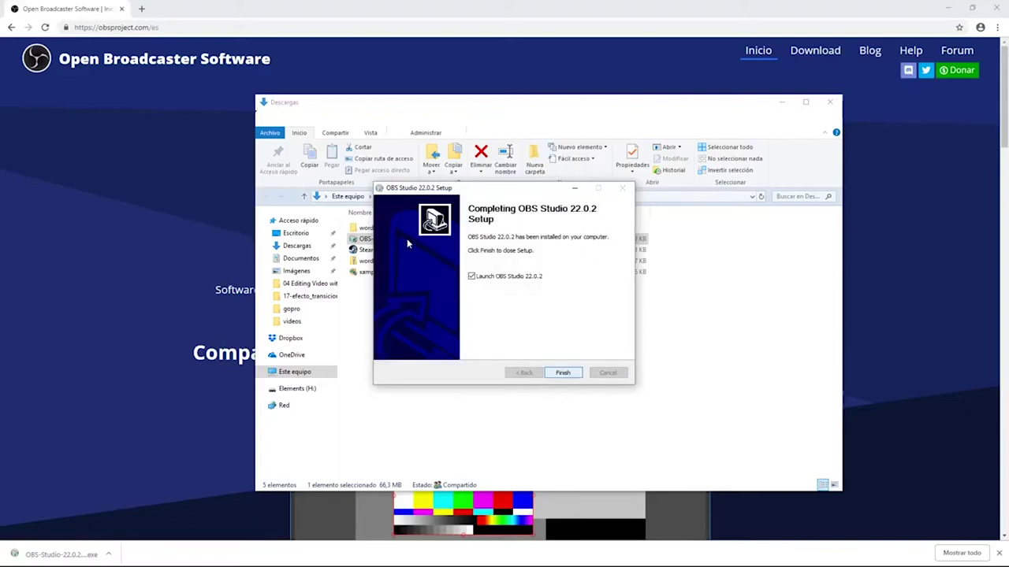
- Finish the setup with OBS Studio launching and accept its license agreement after going through it to the end
key(Return)
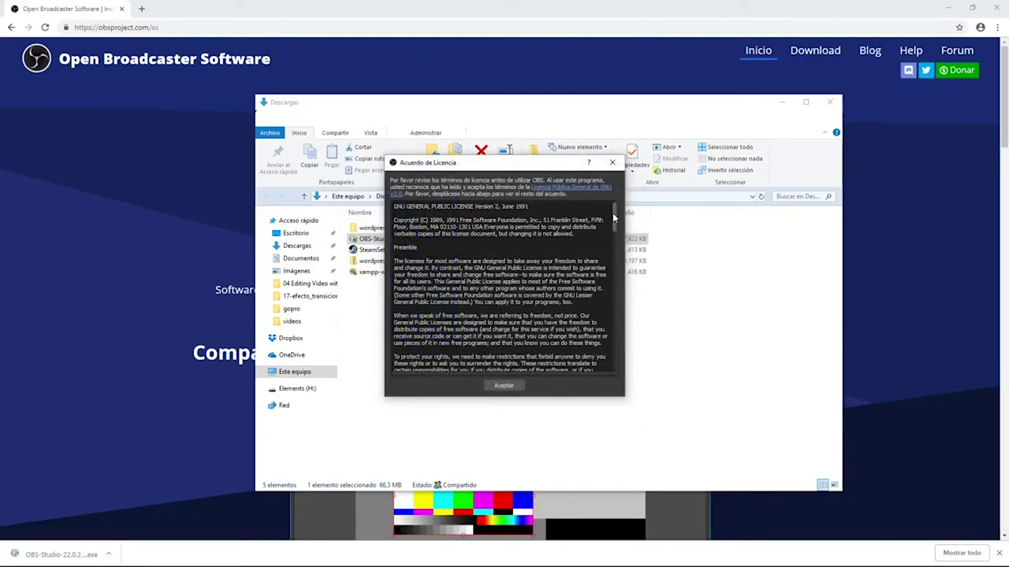
drag(613, 217, 614, 369)
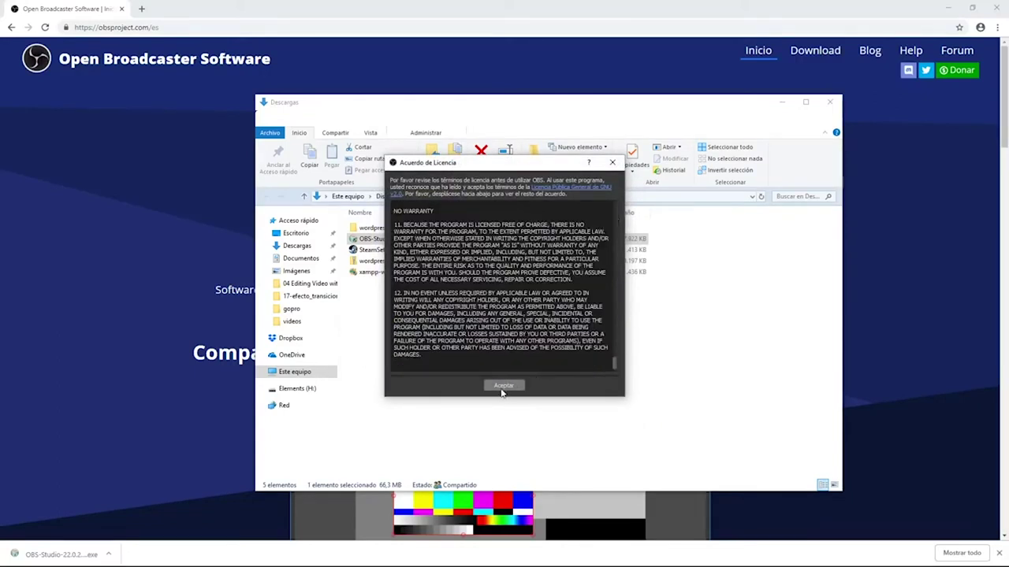
click(504, 386)
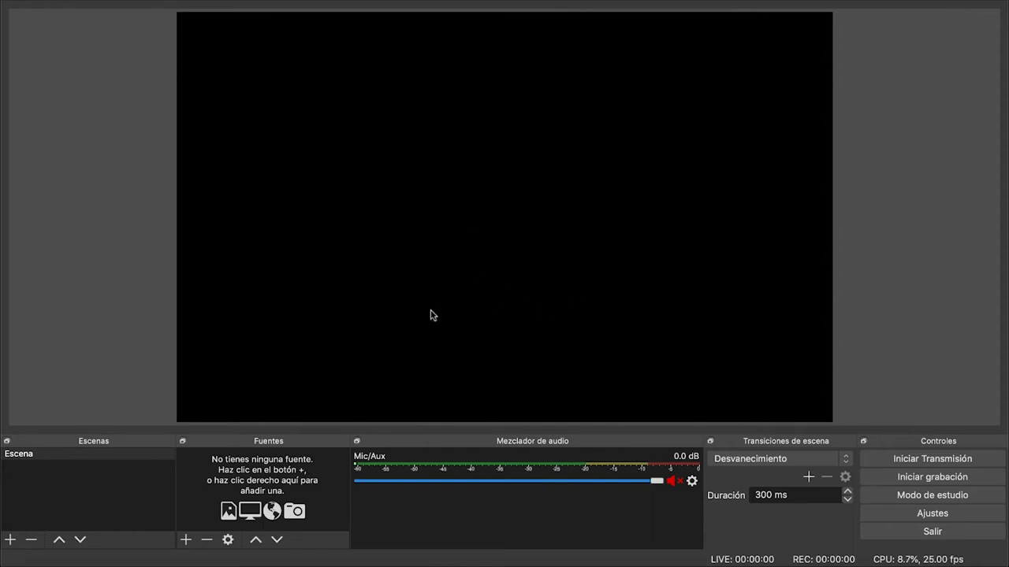
- In the general settings, choose Español as the language and Dark (Por defecto) as the theme
click(488, 306)
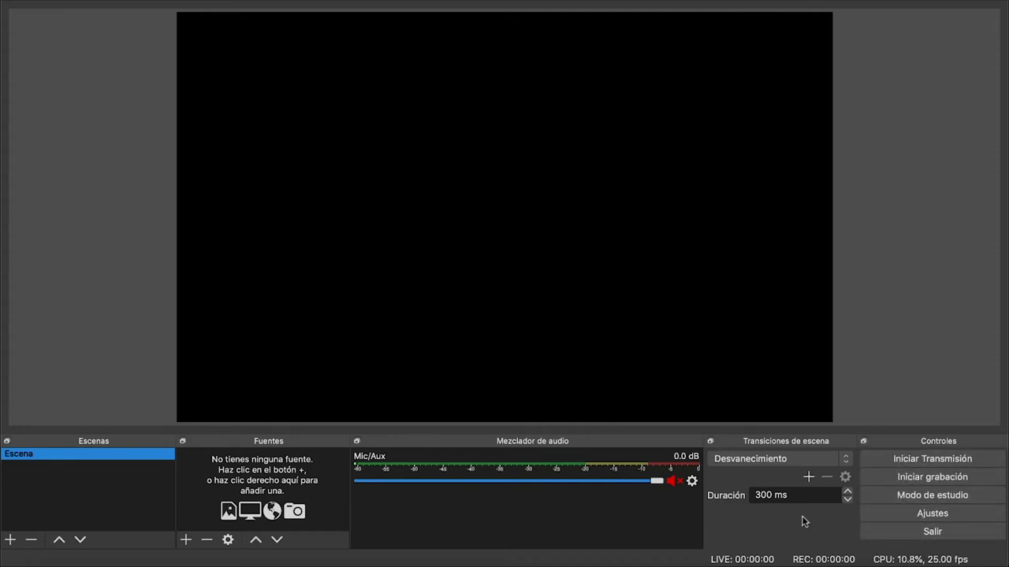
click(896, 514)
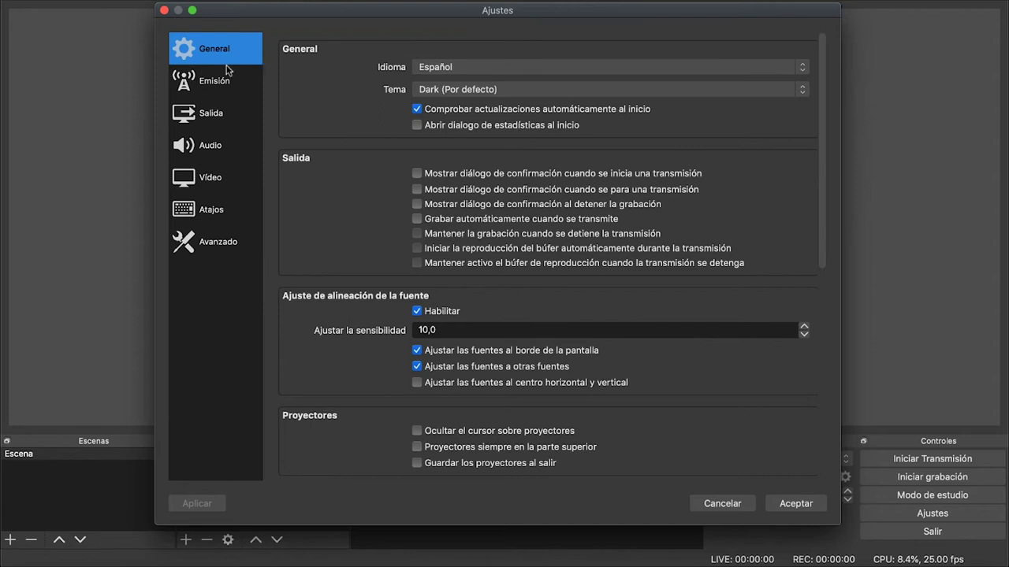
click(488, 68)
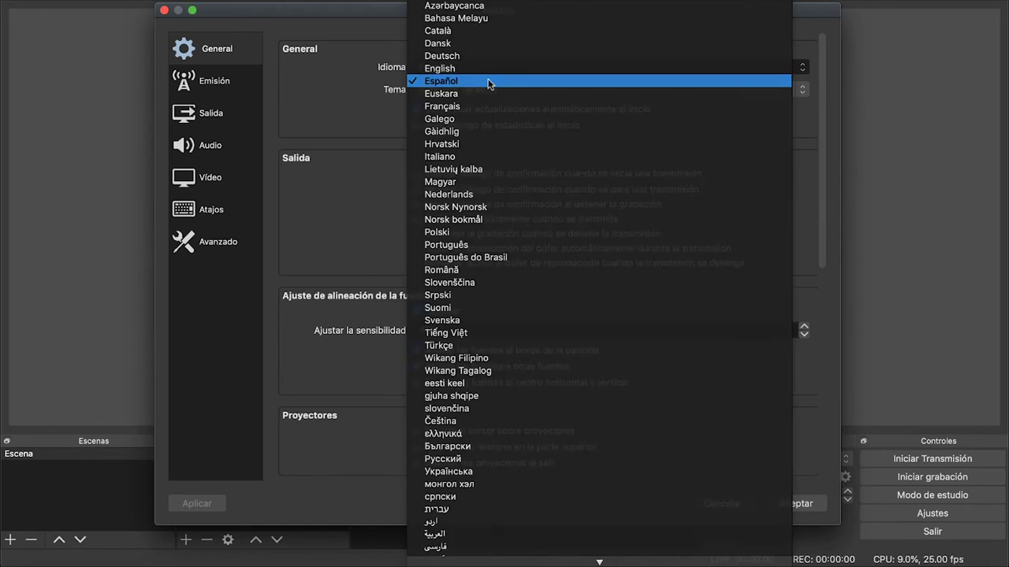
click(490, 82)
click(504, 92)
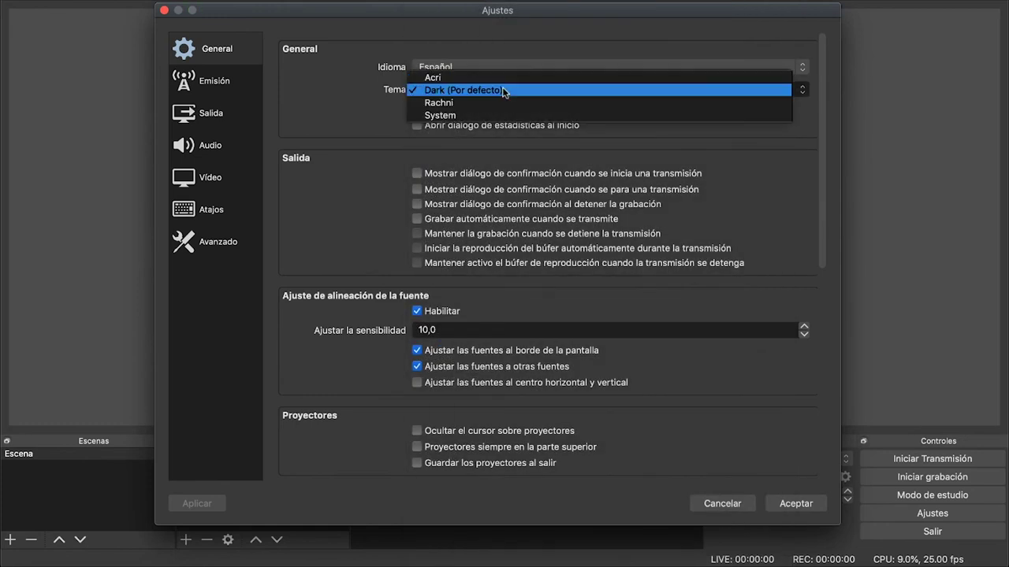
click(506, 90)
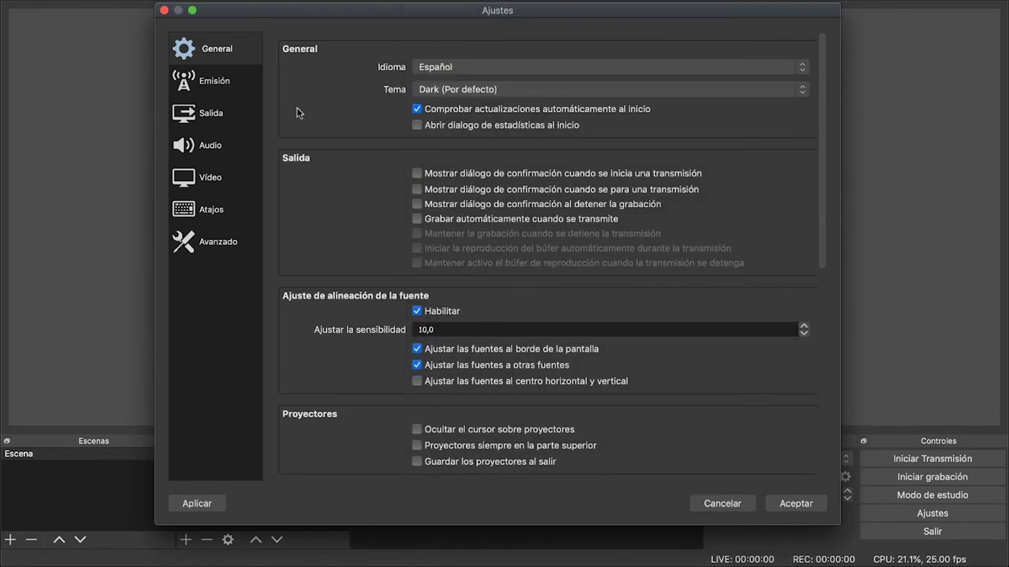
- Look over the output settings and try an audio sampling rate of 48 kHz
click(210, 113)
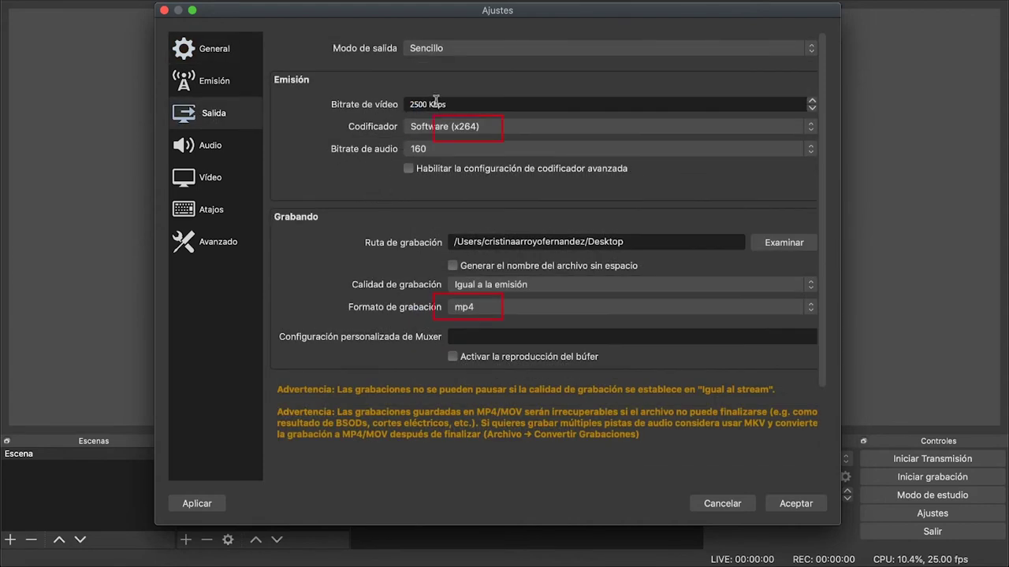
click(218, 144)
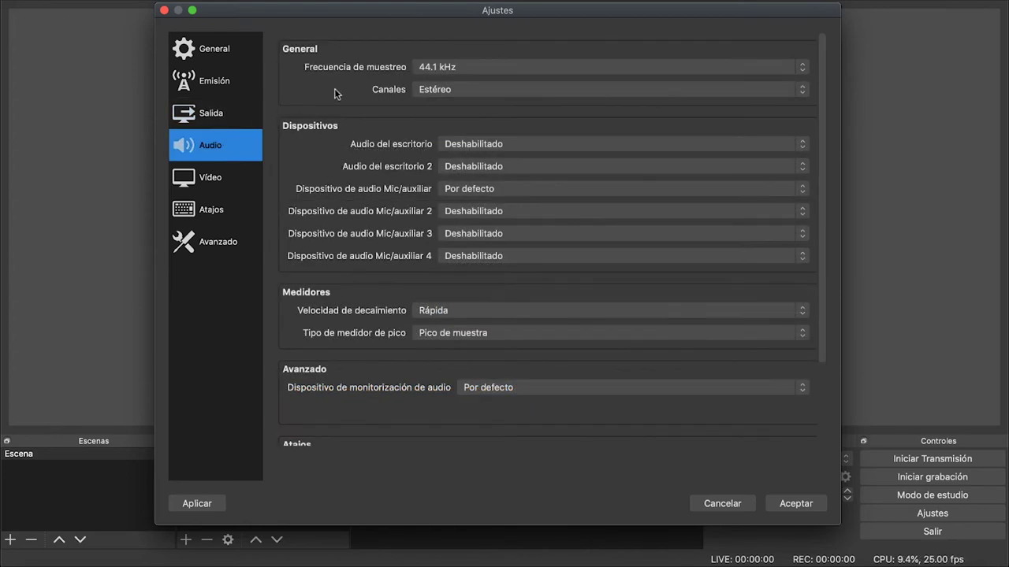
click(466, 67)
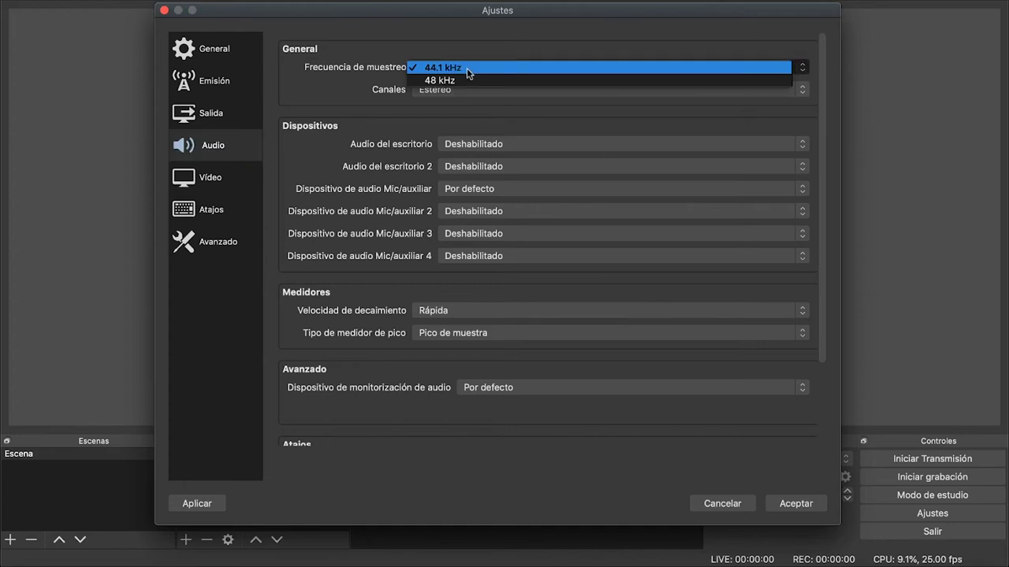
click(469, 82)
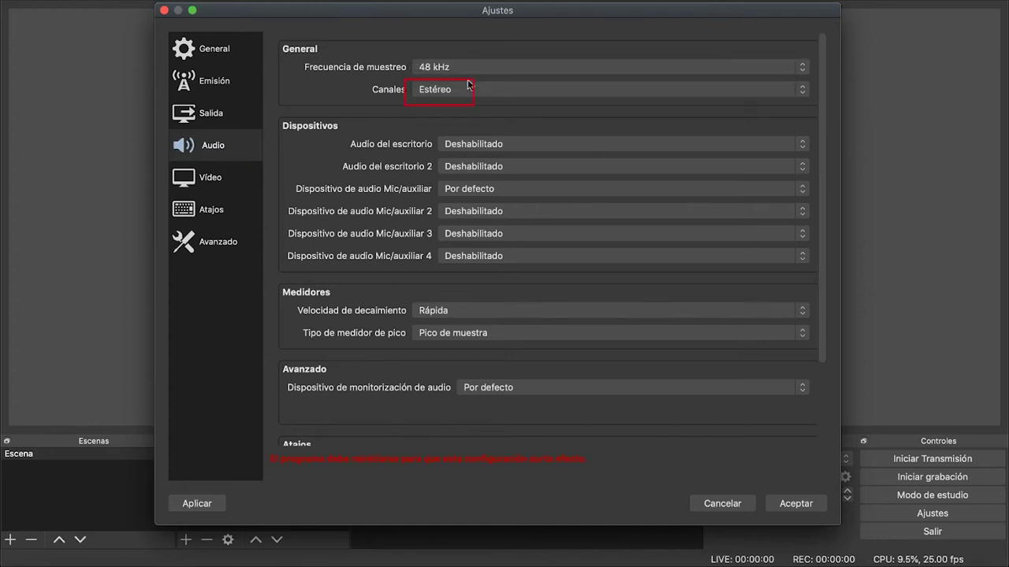
scroll(394, 287, down, 5)
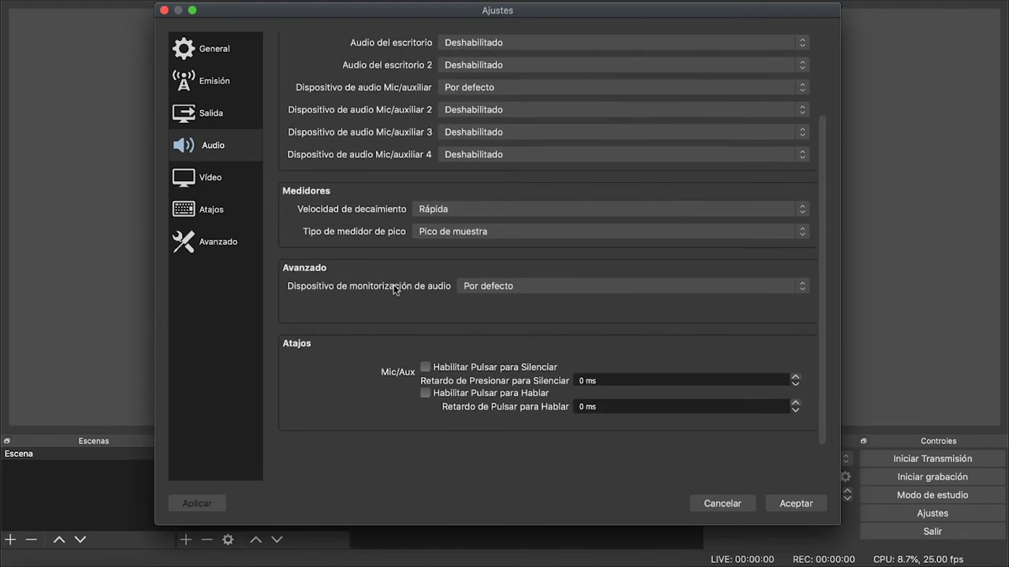
scroll(394, 287, up, 5)
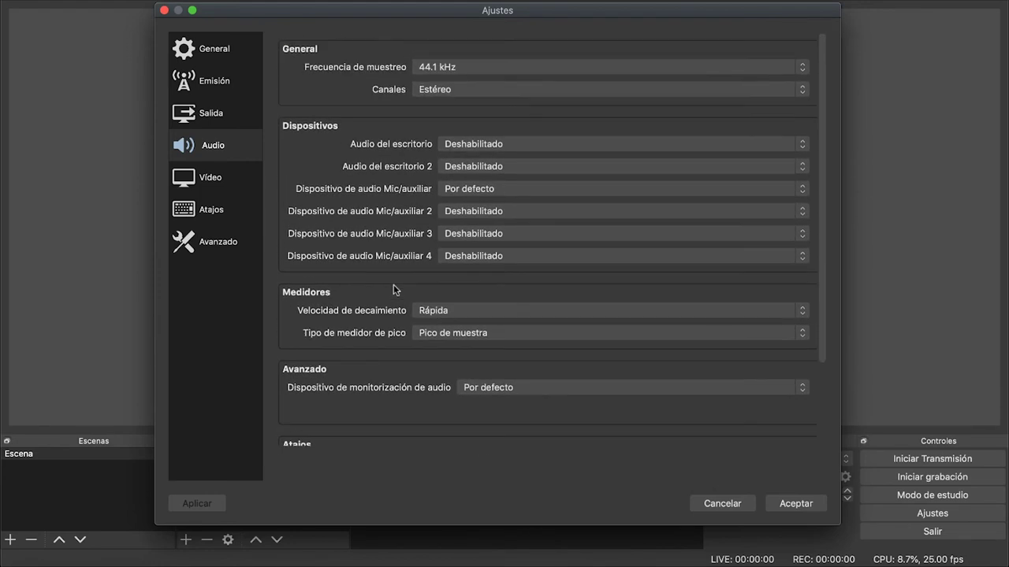
- Set both the base (canvas) and the scaled output video resolution to 1920x1080
click(230, 172)
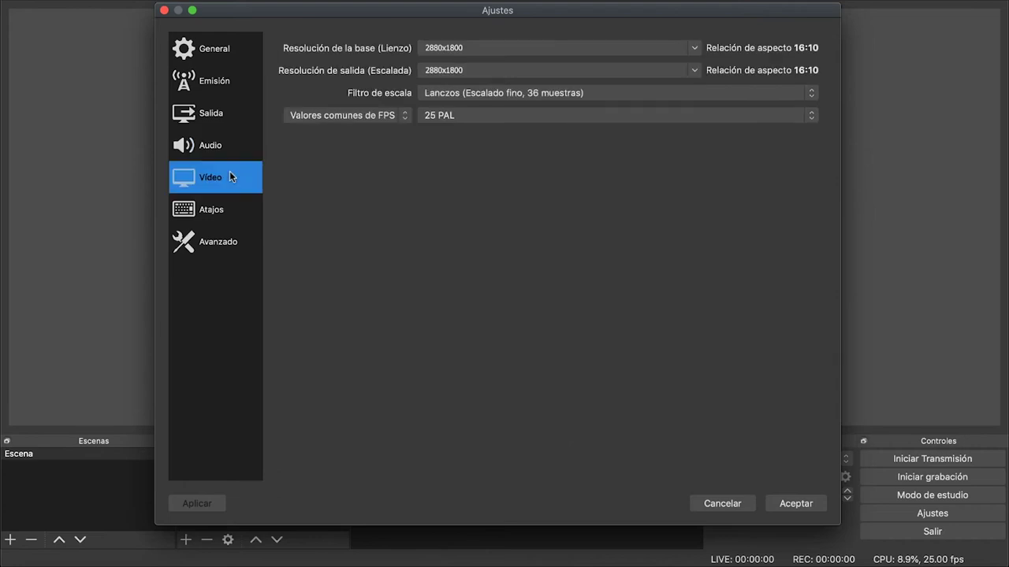
click(448, 47)
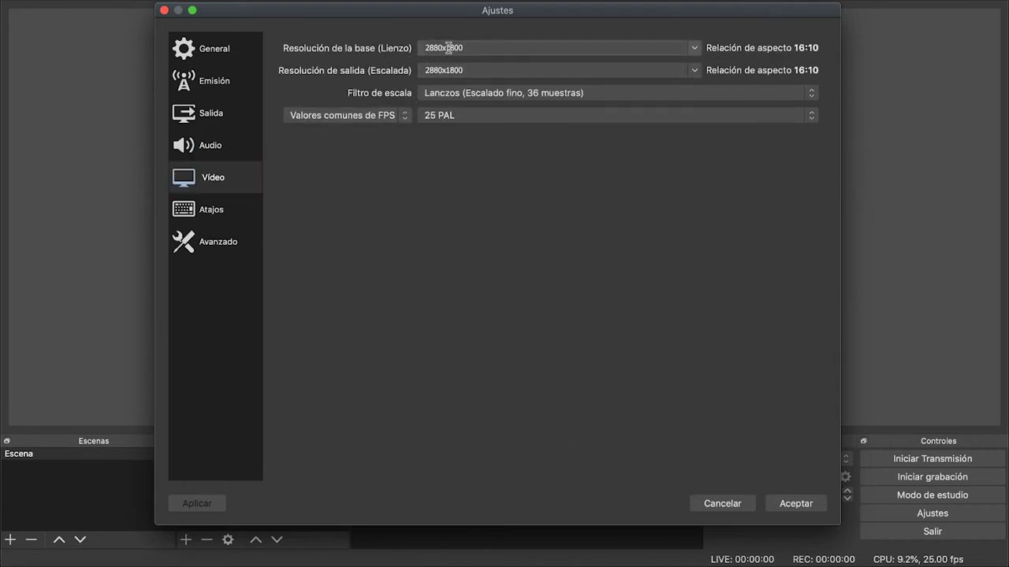
click(697, 48)
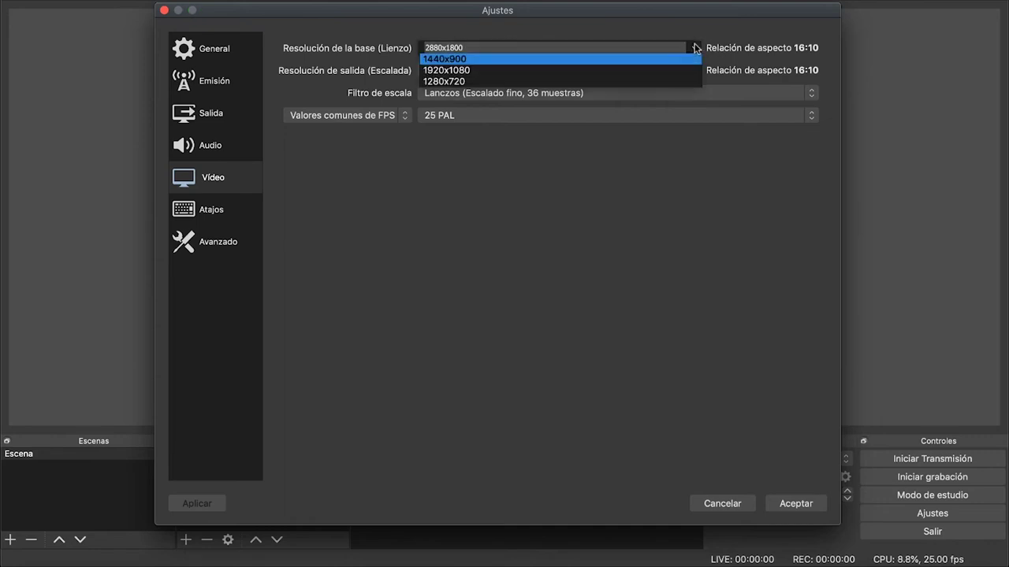
click(622, 69)
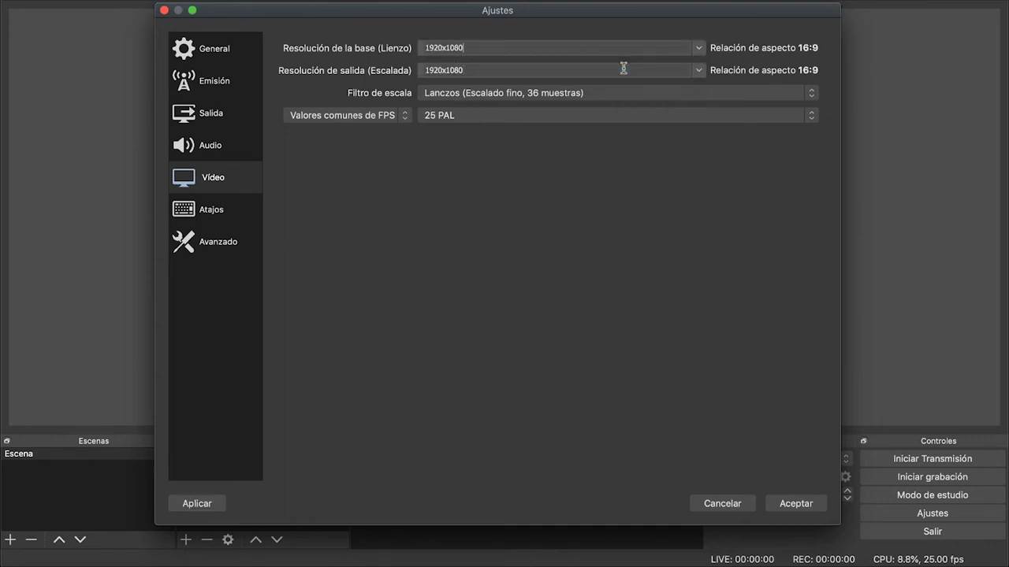
click(700, 69)
click(691, 82)
- Set the scale filter to Bicúbico (Escalado fino, 16 muestras) and the frame rate to 30 FPS, and apply the settings
click(440, 93)
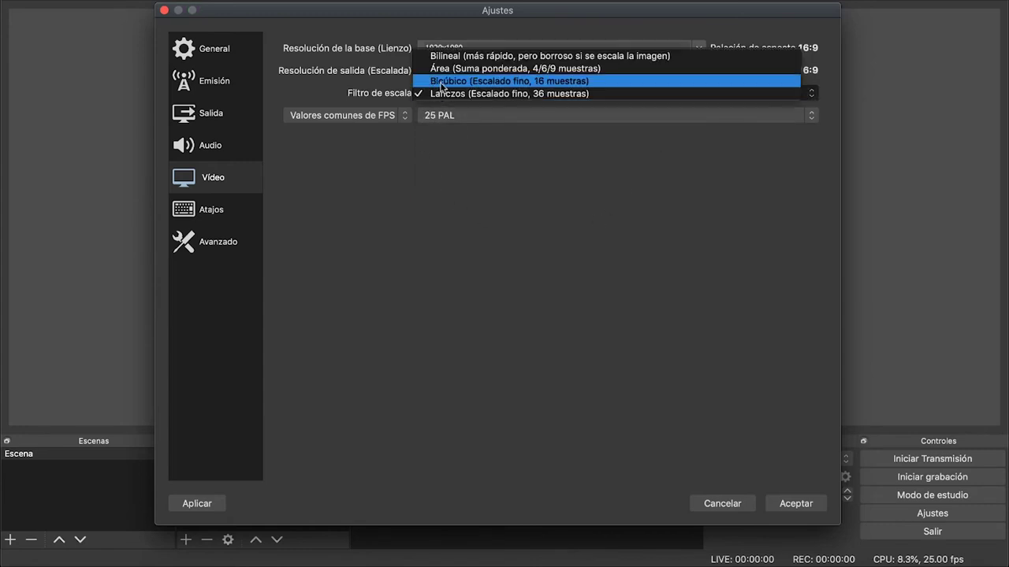
click(464, 82)
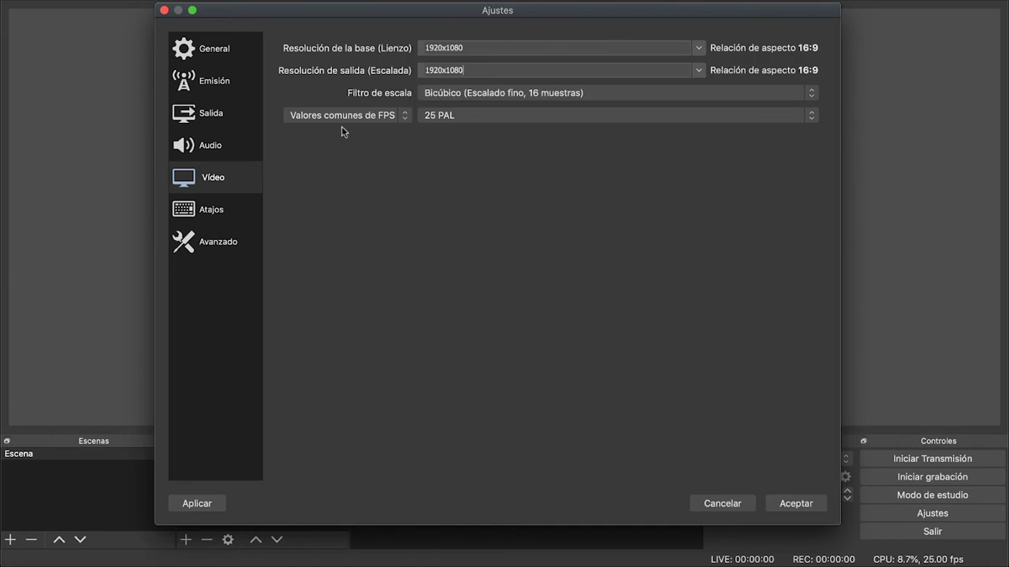
click(436, 116)
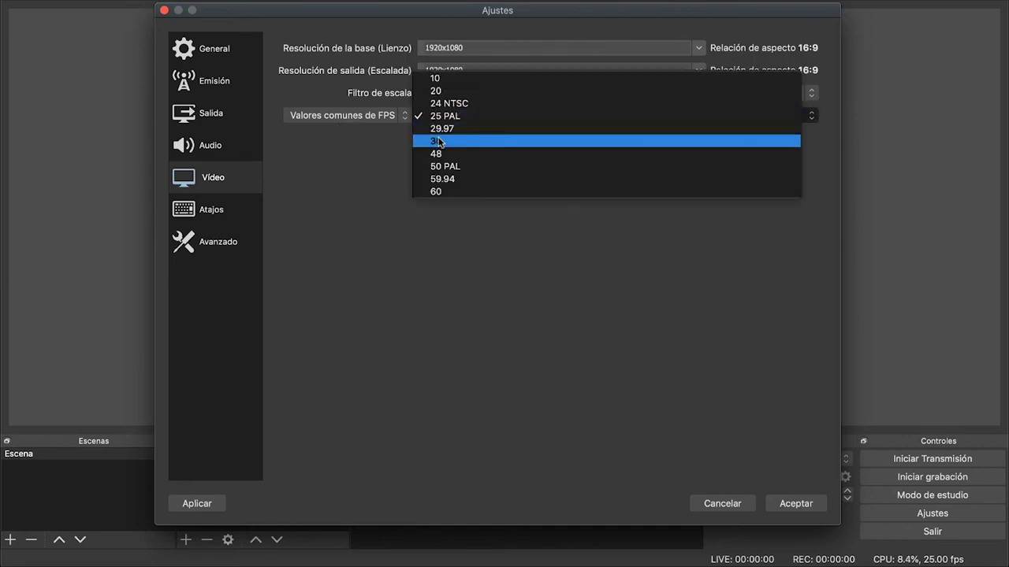
click(439, 141)
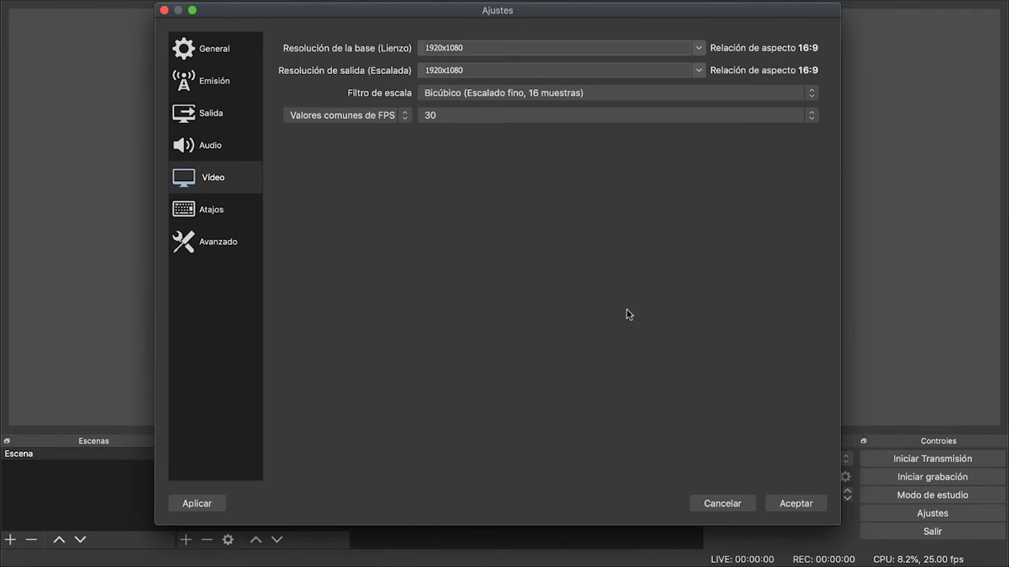
click(201, 503)
key(Escape)
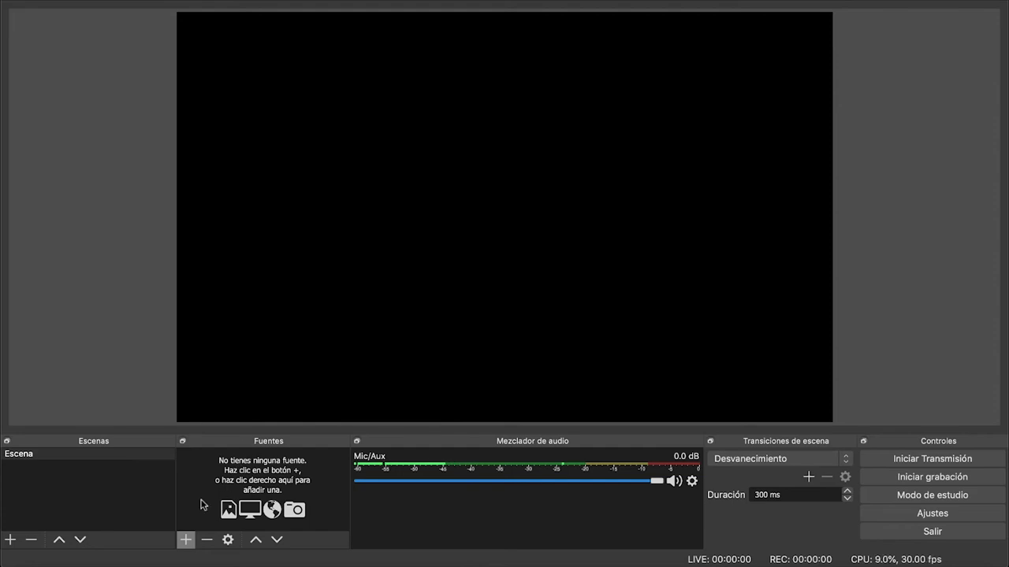
- Add a new Captura de pantalla source to the scene for display 0, with the cursor shown and Recortar set to Ninguno
click(186, 541)
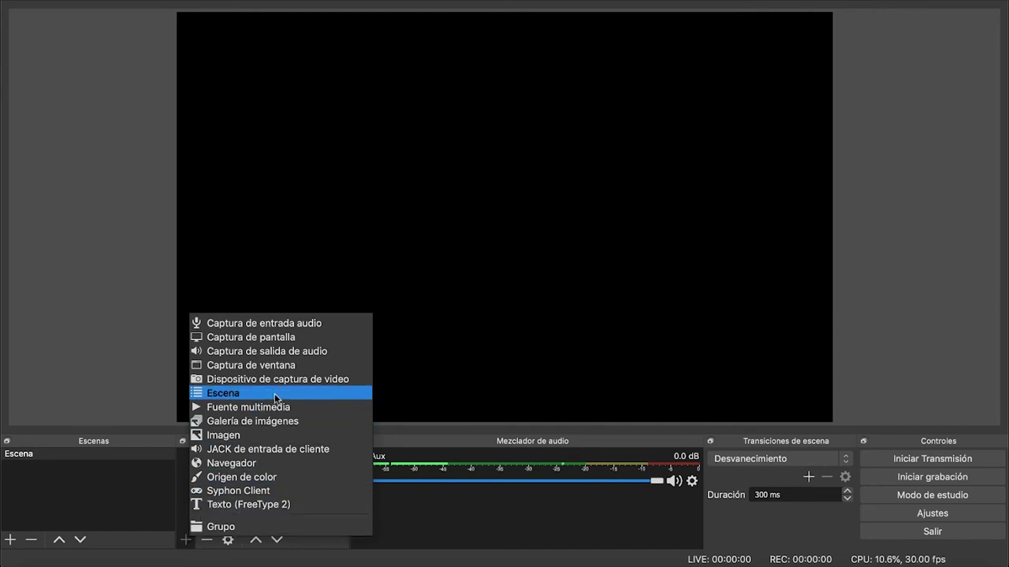
click(309, 337)
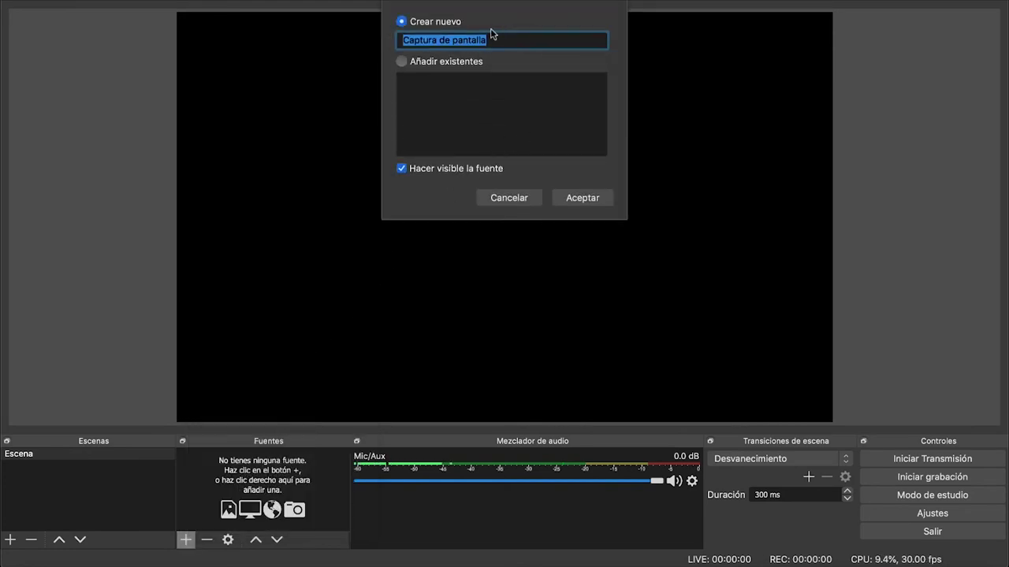
click(573, 197)
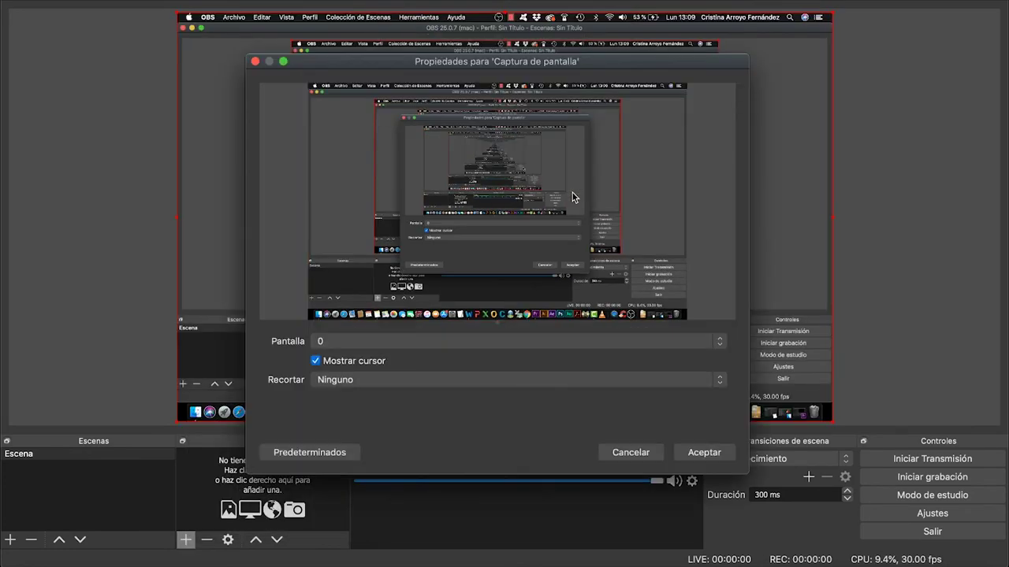
click(470, 381)
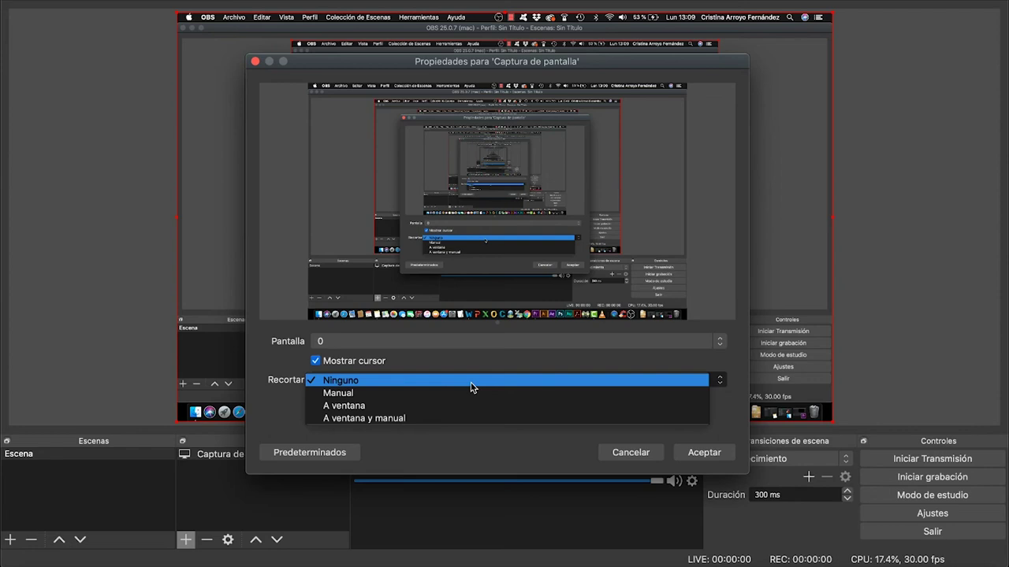
click(471, 385)
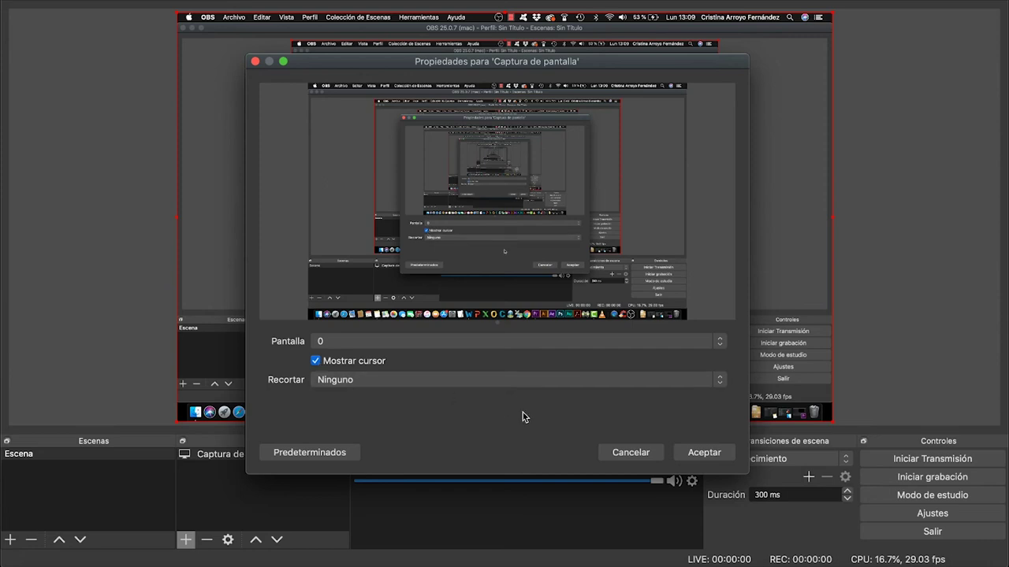
click(703, 453)
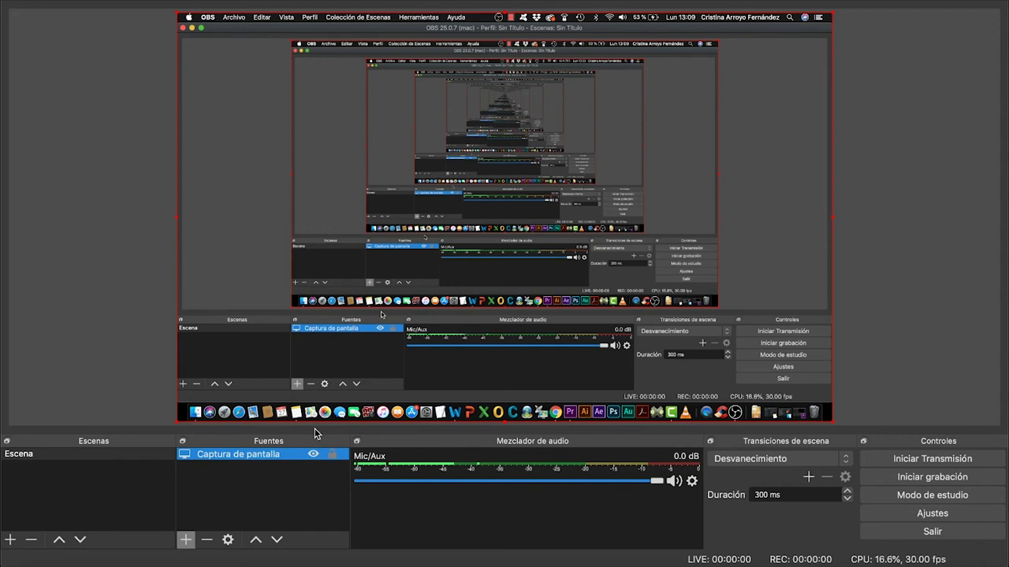
- Add a new Captura de entrada audio source to the scene with Por defecto as its device
click(186, 541)
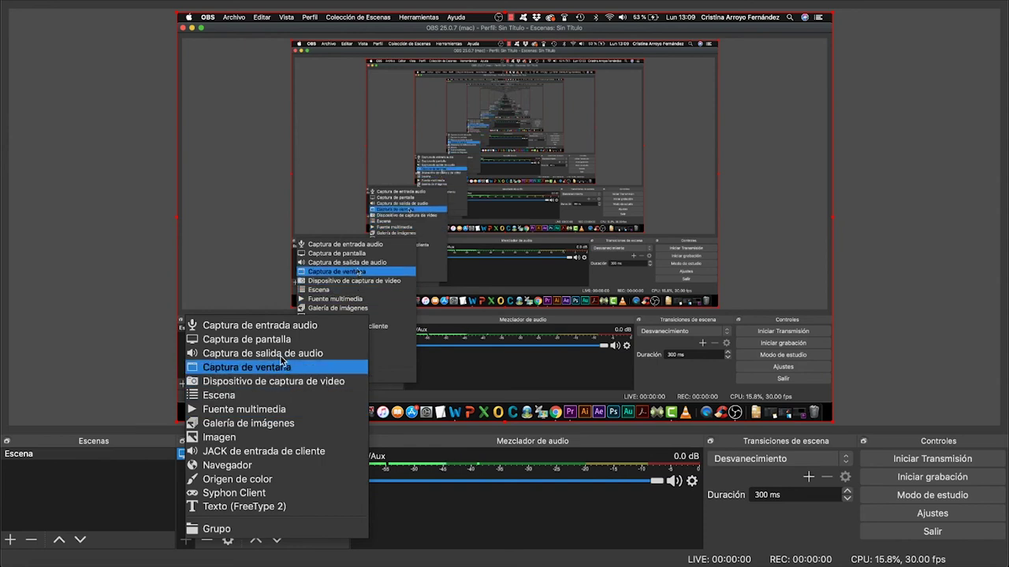
click(286, 326)
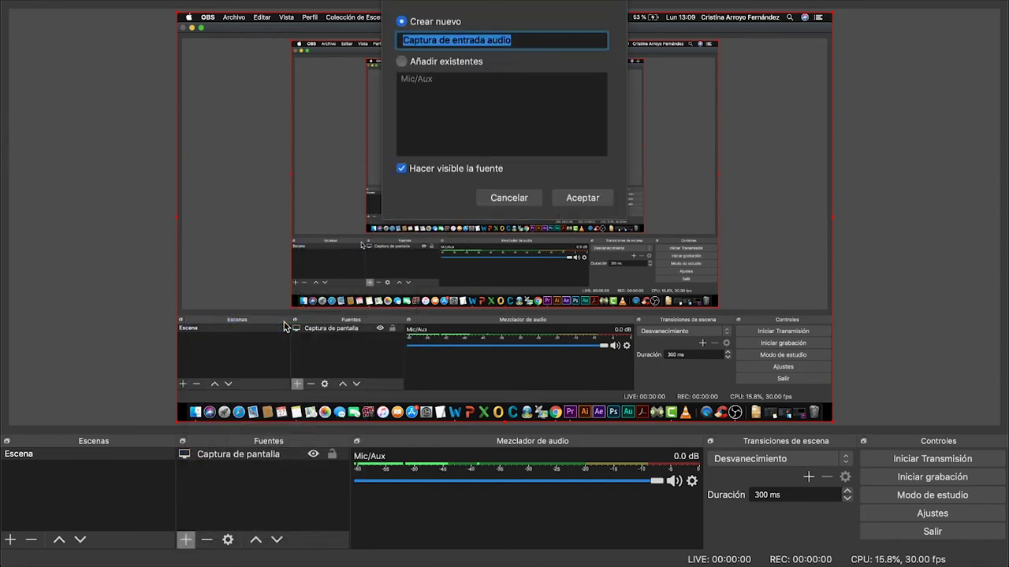
click(575, 199)
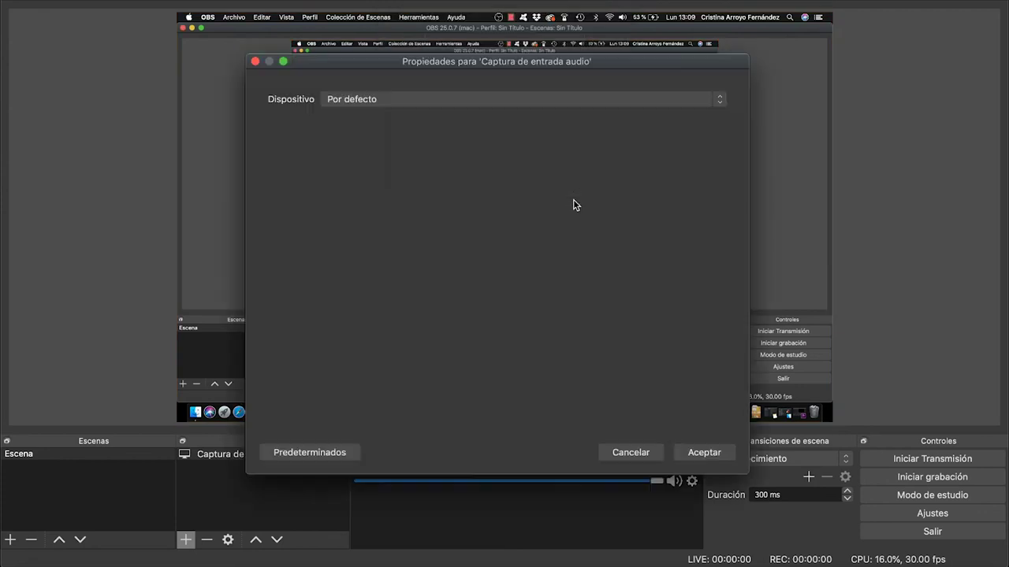
click(526, 98)
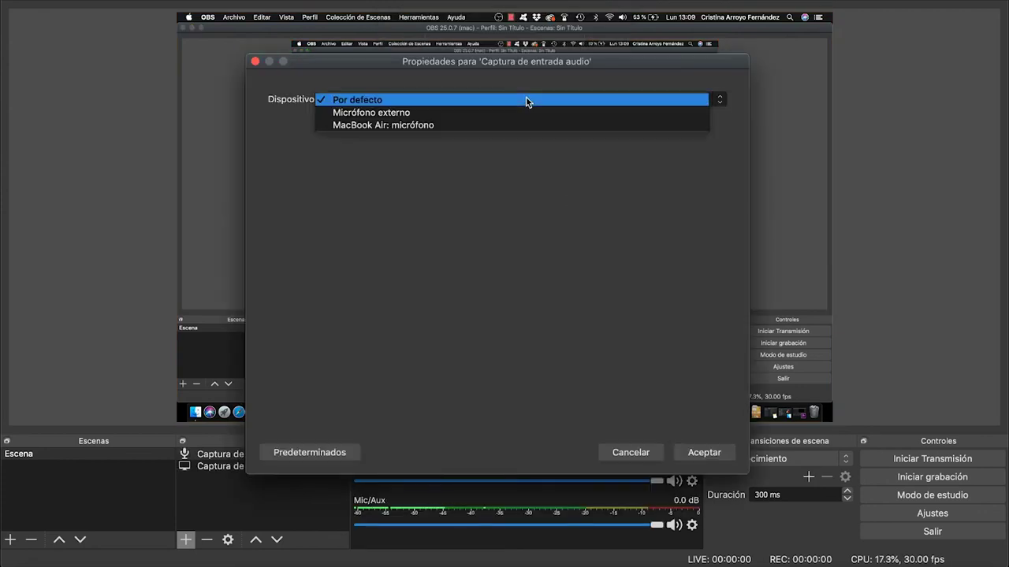
click(526, 100)
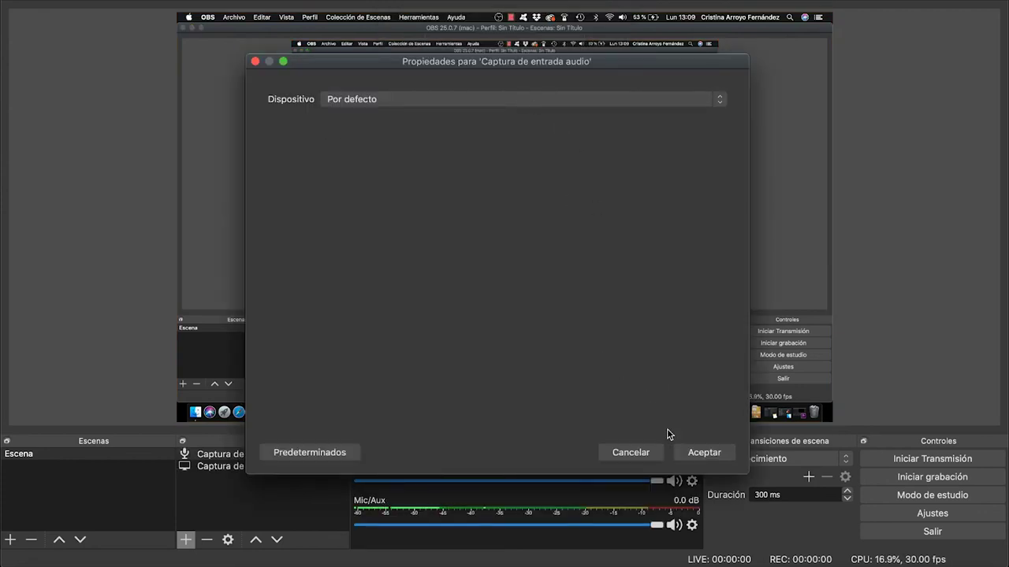
click(687, 452)
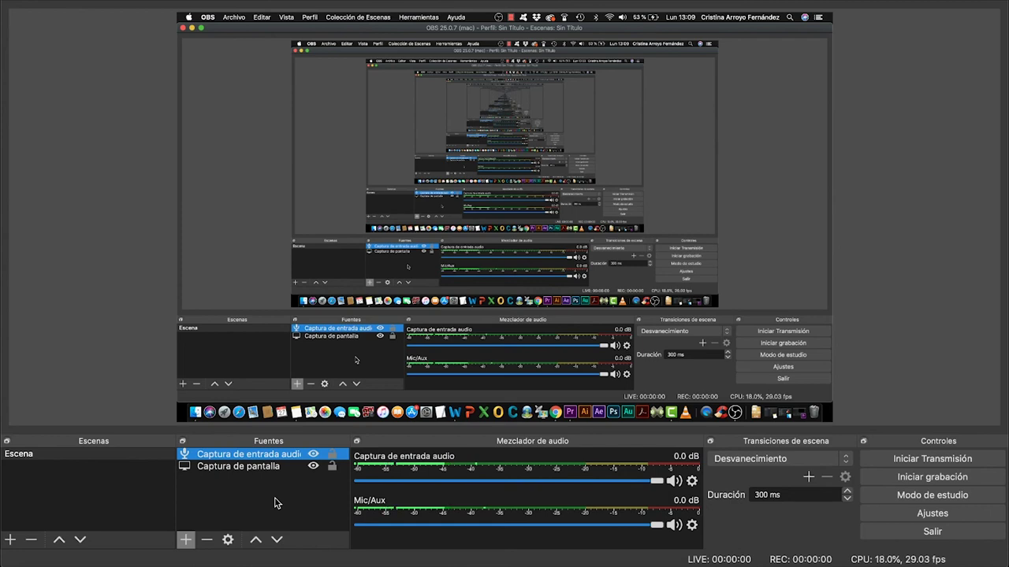
- Start adding a new Dispositivo de captura de video source to the scene
click(186, 540)
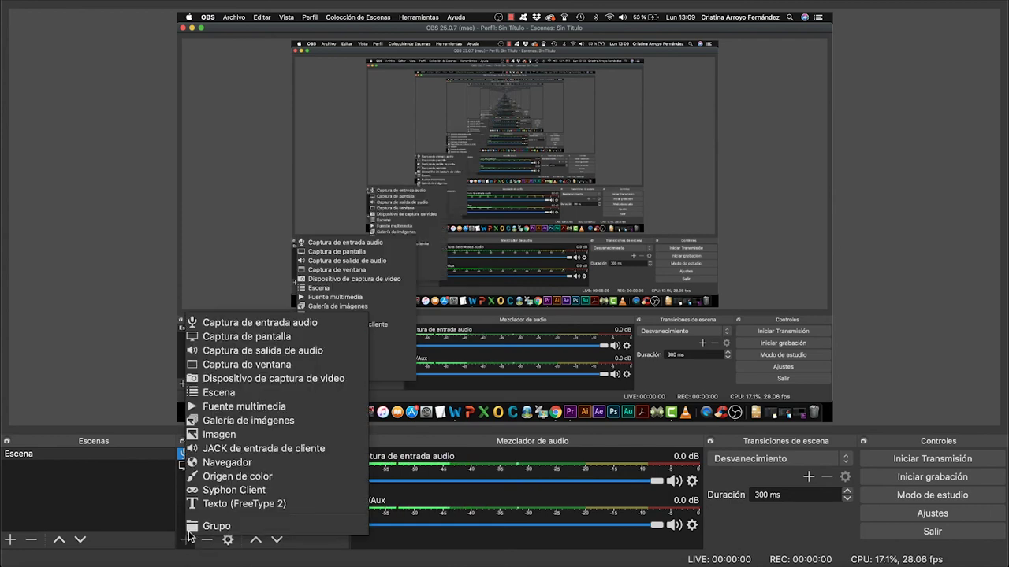
click(274, 380)
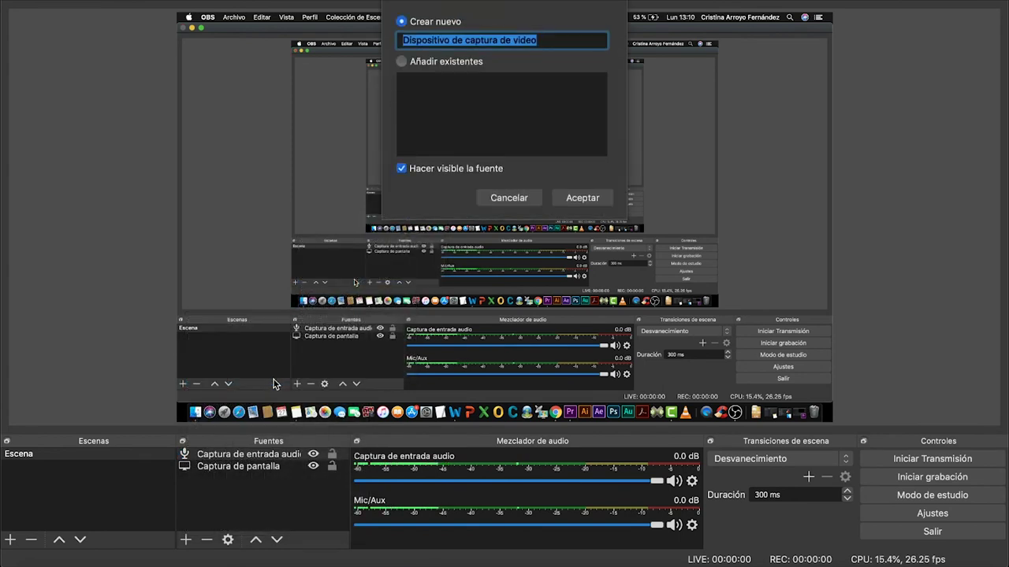